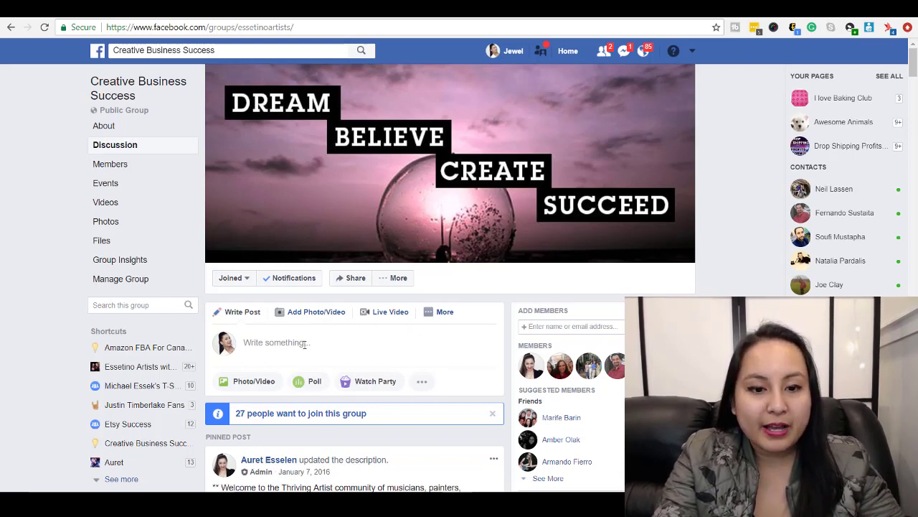
Turn a new group post into a poll asking 'What is your favorite social media platform?'.
{"action": "left_click", "coordinate": [304, 344]}
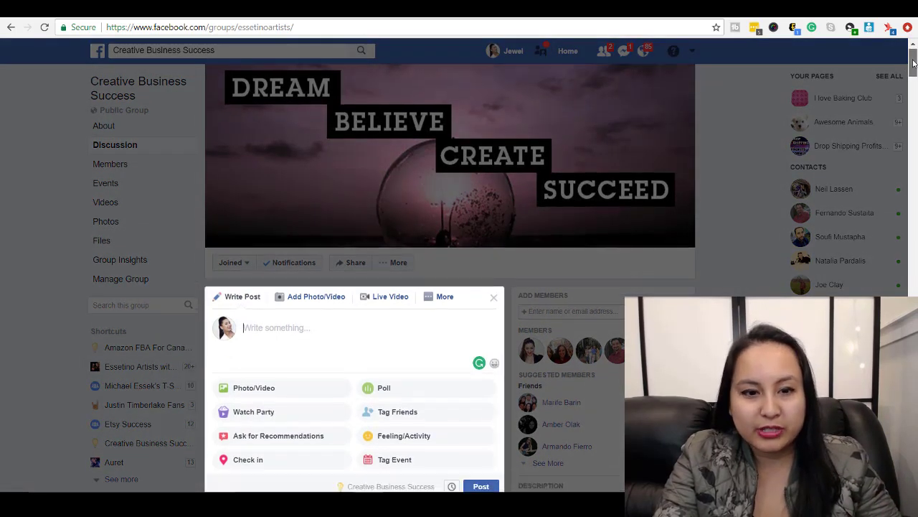
{"action": "scroll", "coordinate": [915, 86], "scroll_direction": "down", "scroll_amount": 2}
{"action": "left_click", "coordinate": [444, 171]}
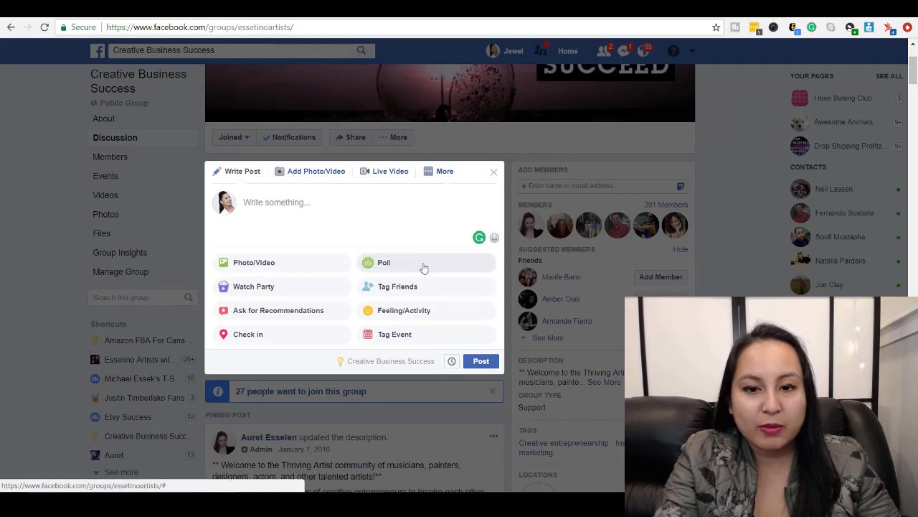
{"action": "left_click", "coordinate": [423, 266]}
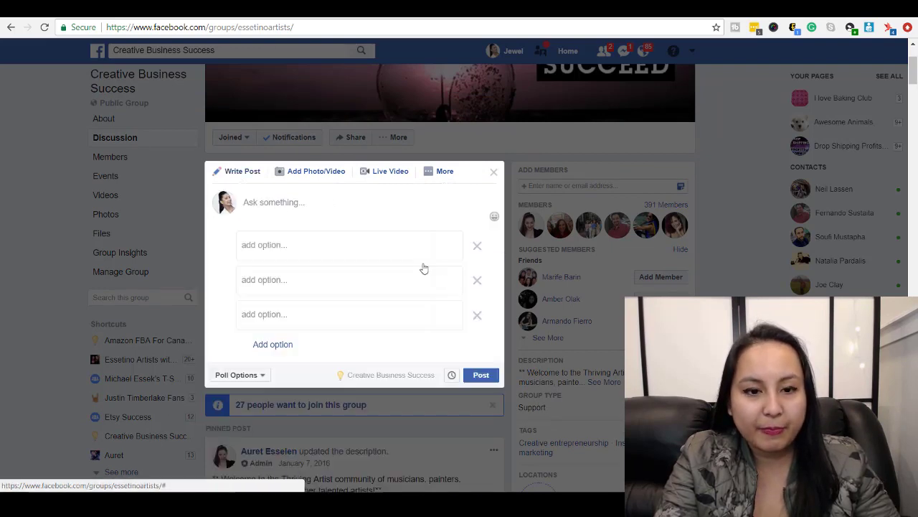
{"action": "left_click", "coordinate": [256, 203]}
{"action": "type", "text": "Wh"}
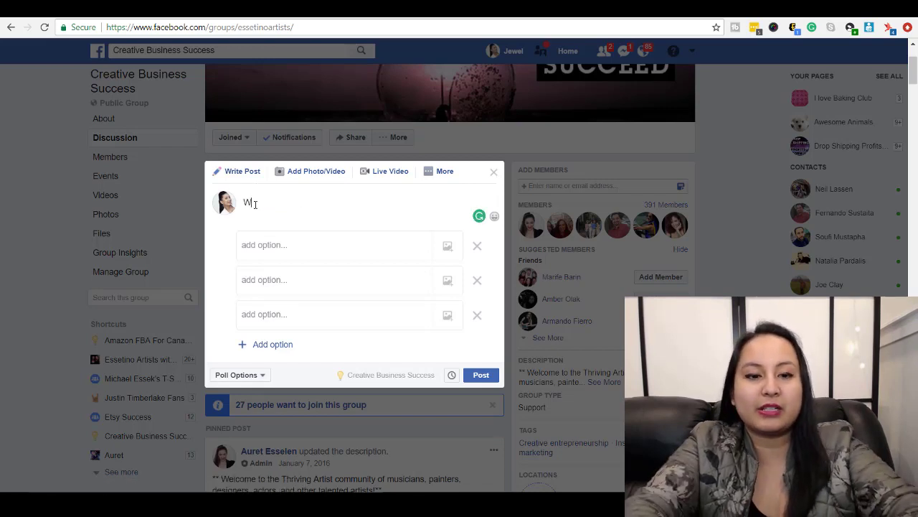
{"action": "type", "text": "at is your"}
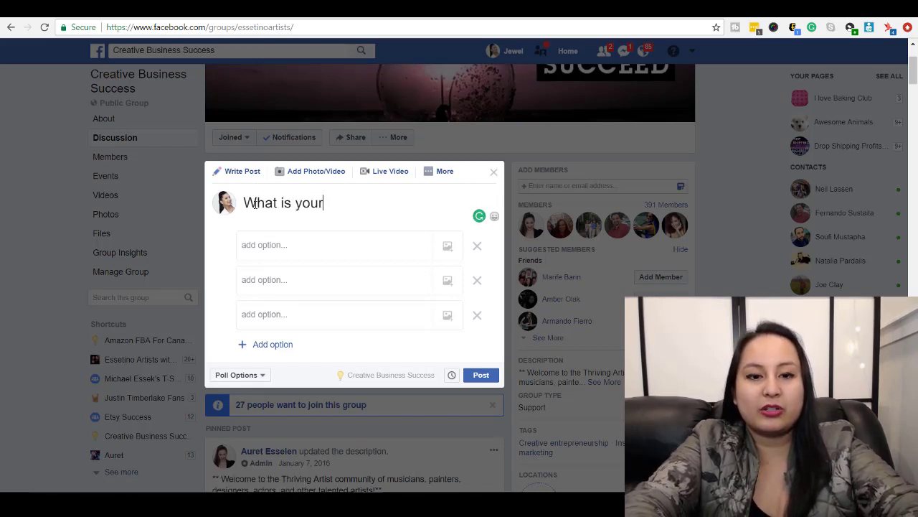
{"action": "type", "text": " favorite"}
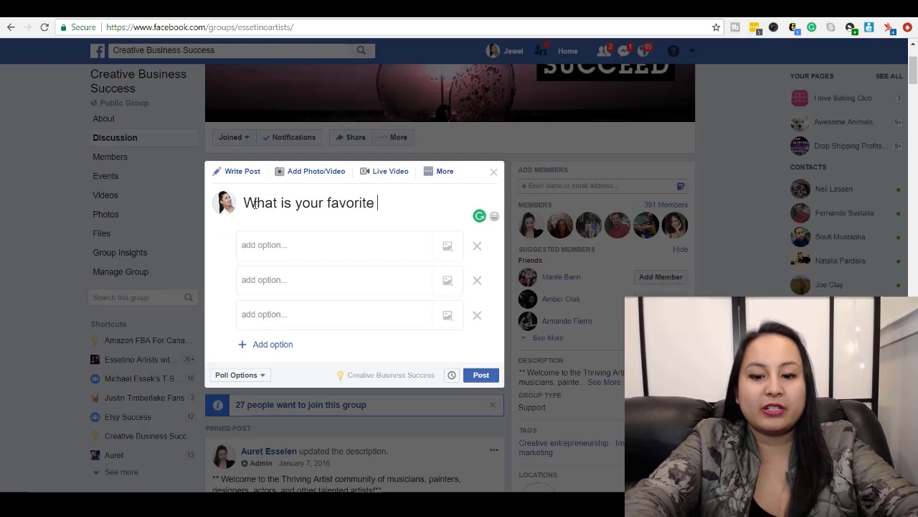
{"action": "type", "text": " social medi"}
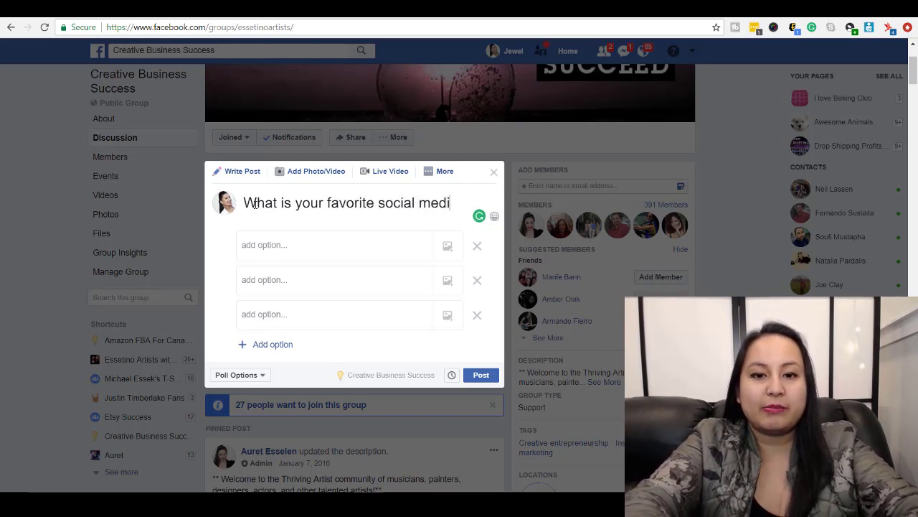
{"action": "type", "text": "a platform"}
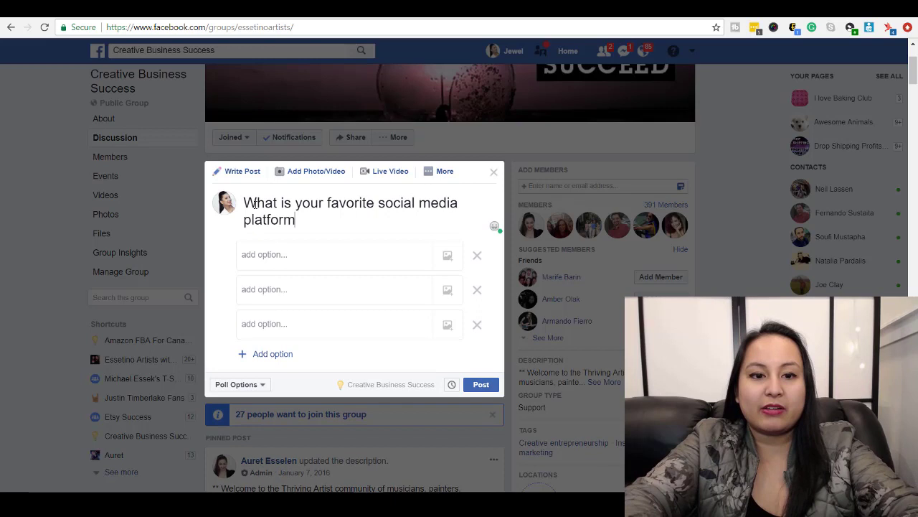
{"action": "type", "text": "?"}
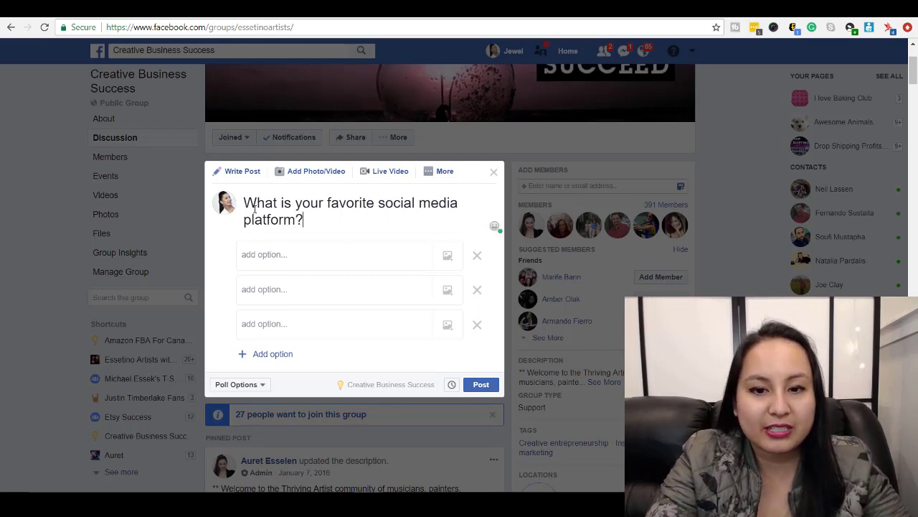
Fill the three poll option fields with Youtube, Facebook and Twitter.
{"action": "left_click", "coordinate": [262, 260]}
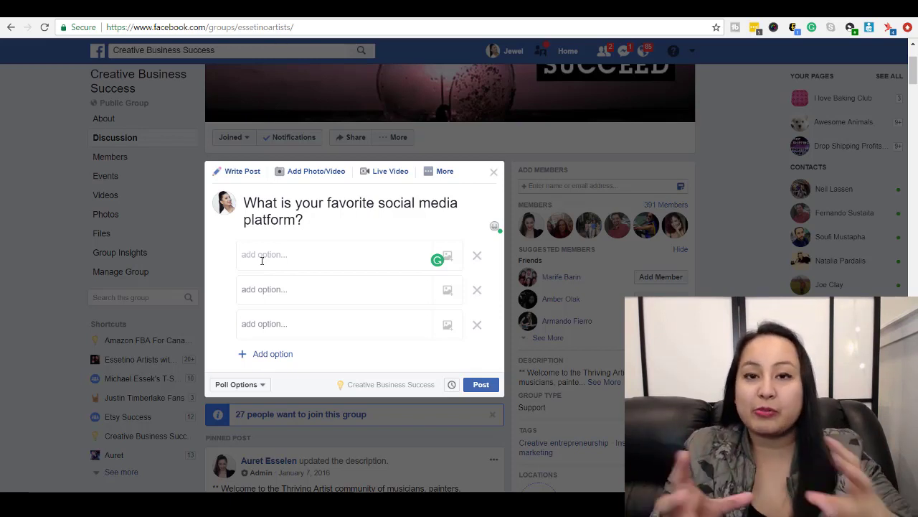
{"action": "type", "text": "Yout"}
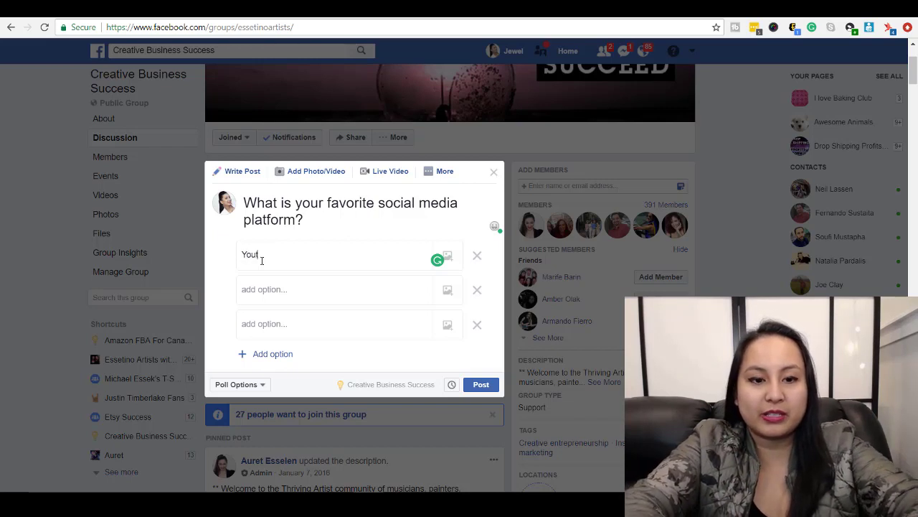
{"action": "type", "text": "ube"}
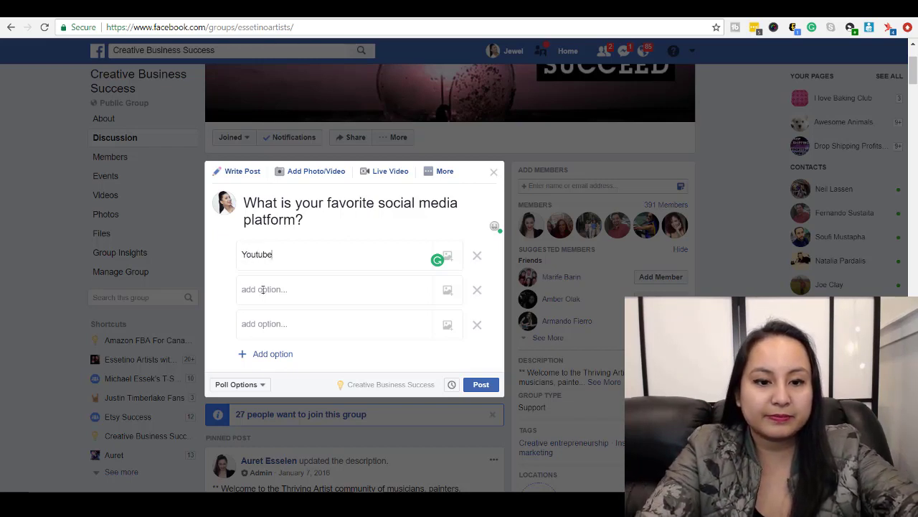
{"action": "left_click", "coordinate": [262, 289]}
{"action": "type", "text": "Facebook"}
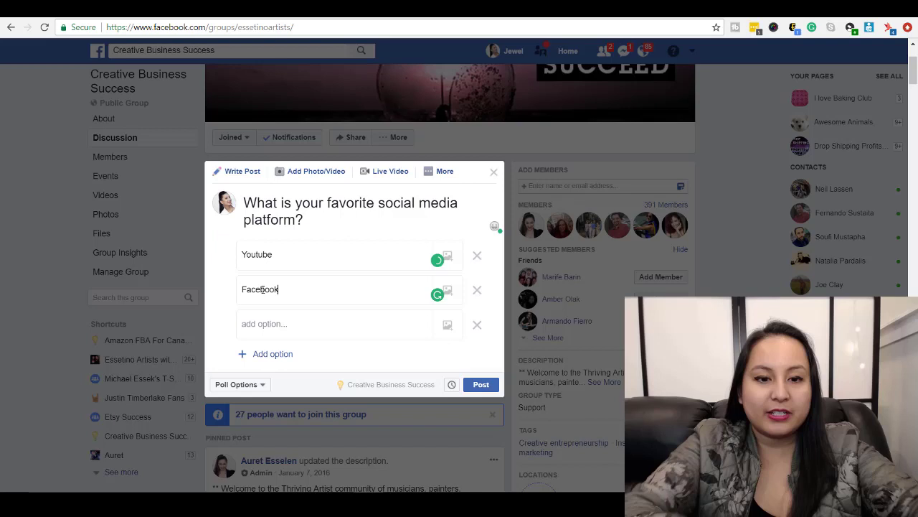
{"action": "left_click", "coordinate": [259, 325]}
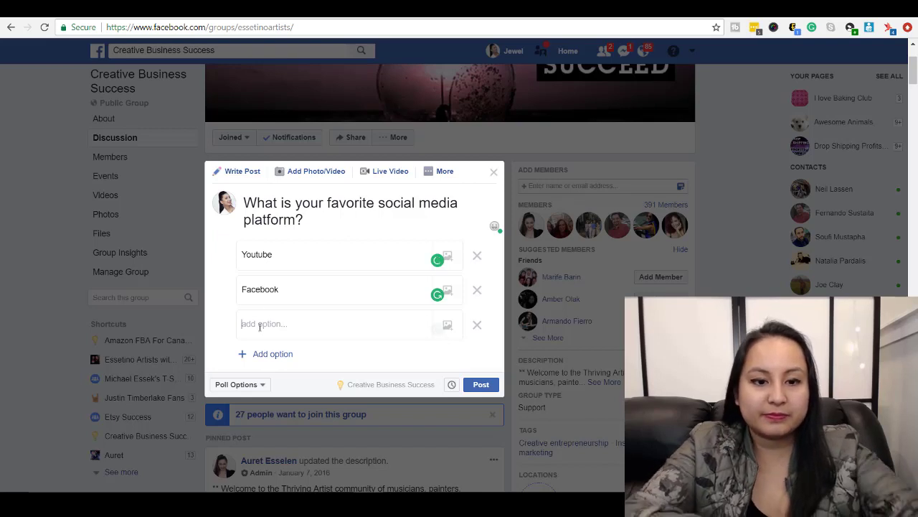
{"action": "type", "text": "Twitter"}
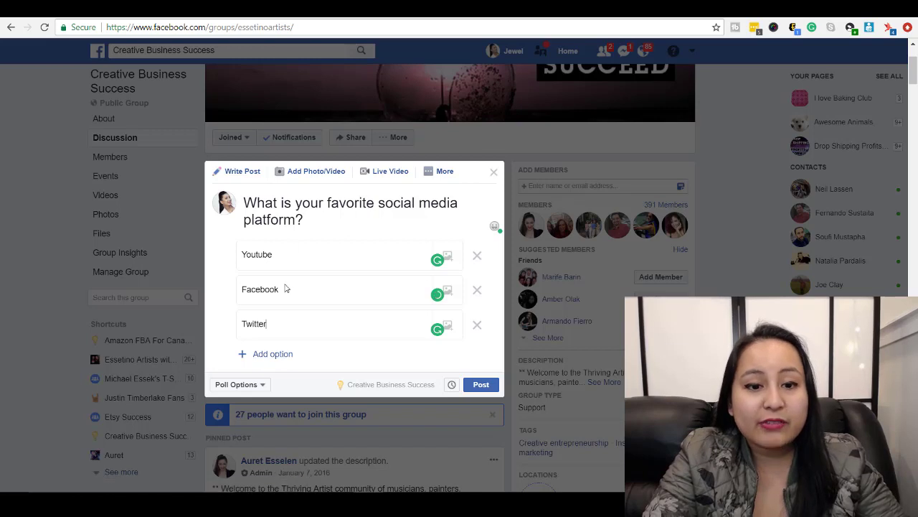
Add two more poll options: Intsagram and Other.
{"action": "left_click", "coordinate": [274, 354]}
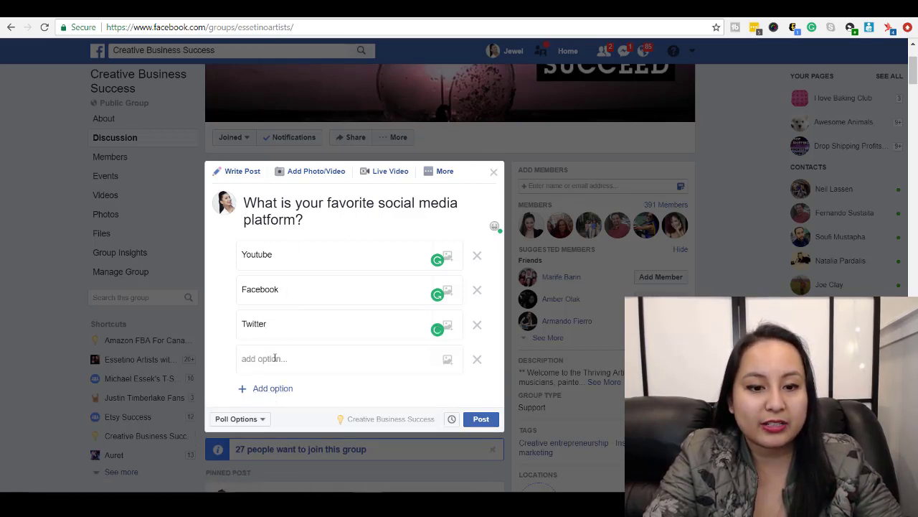
{"action": "type", "text": "I"}
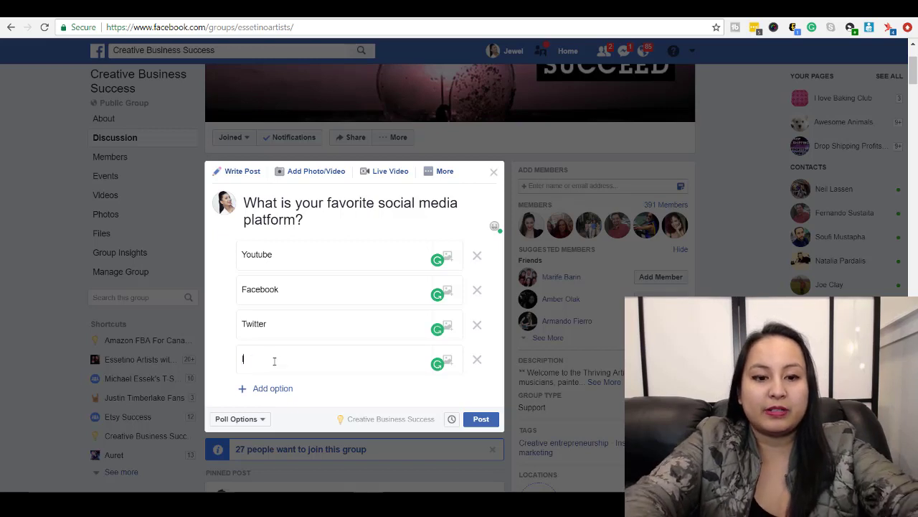
{"action": "type", "text": "ntsa"}
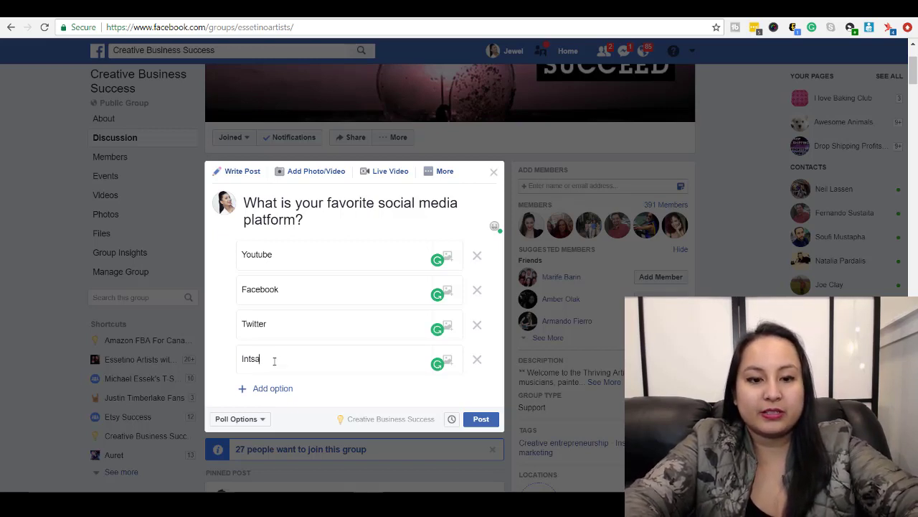
{"action": "type", "text": "gram"}
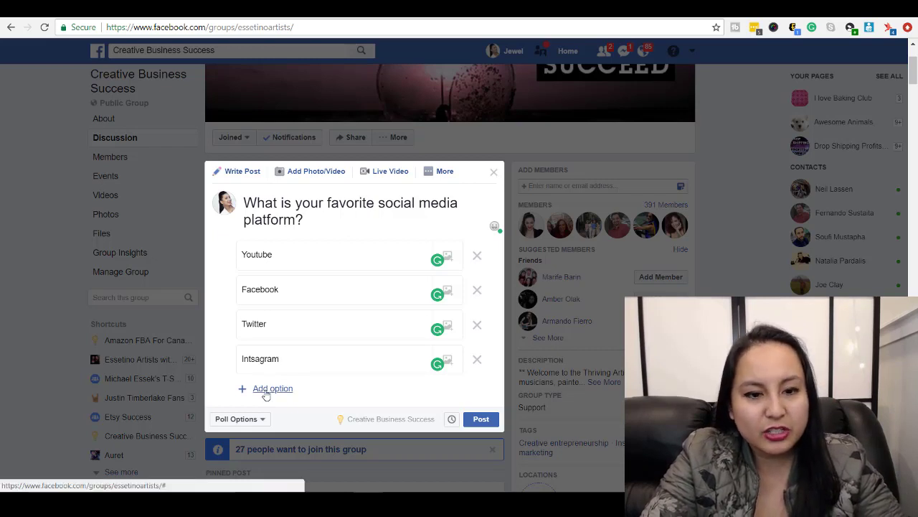
{"action": "left_click", "coordinate": [267, 391]}
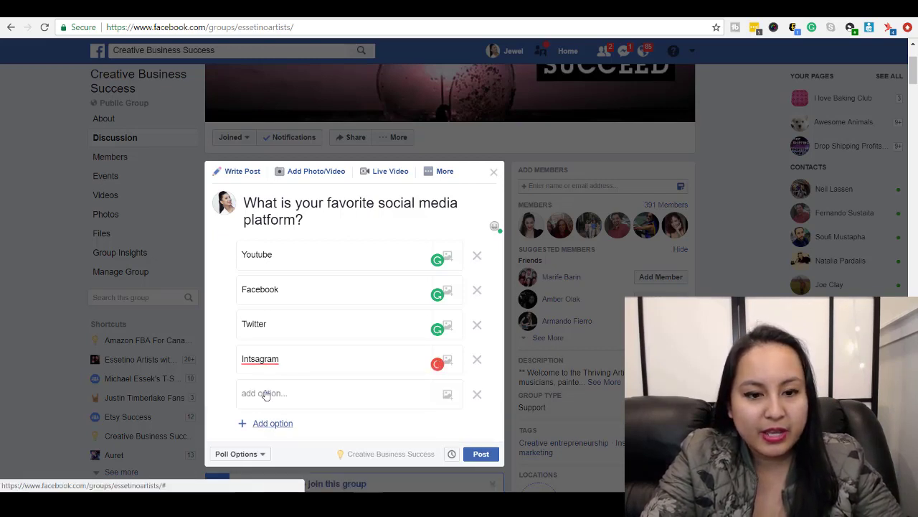
{"action": "type", "text": "O"}
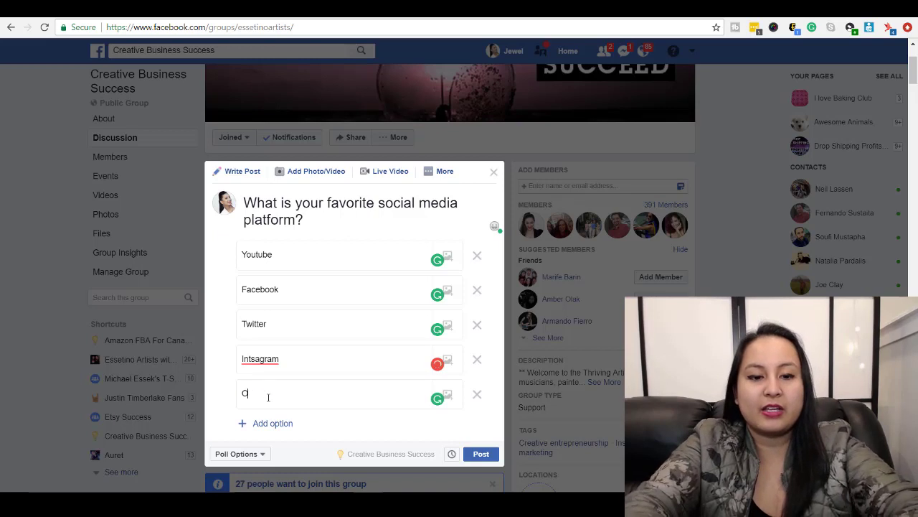
{"action": "type", "text": "ther"}
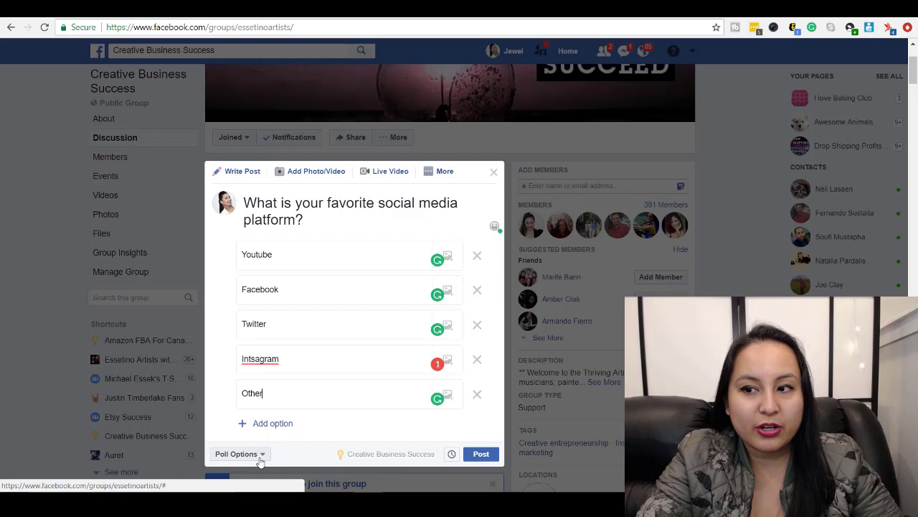
{"action": "left_click_drag", "start_coordinate": [913, 76], "coordinate": [914, 84]}
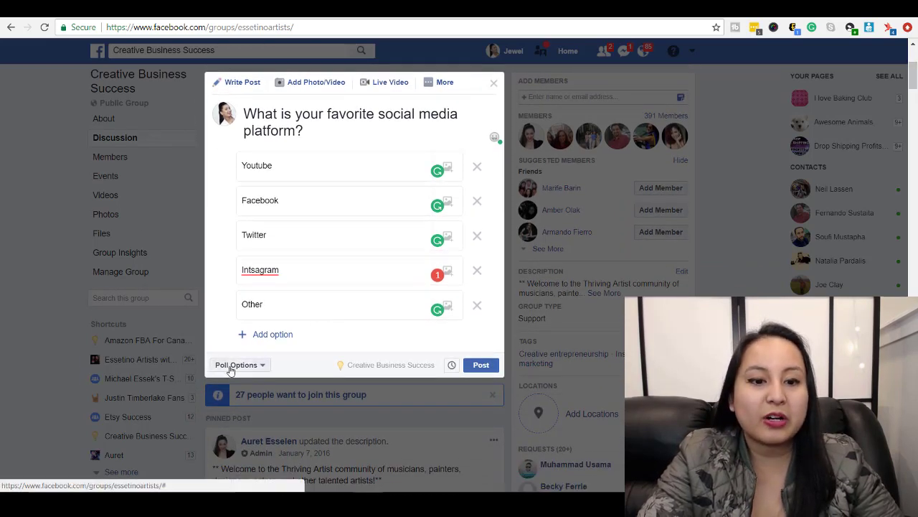
{"action": "left_click", "coordinate": [231, 367]}
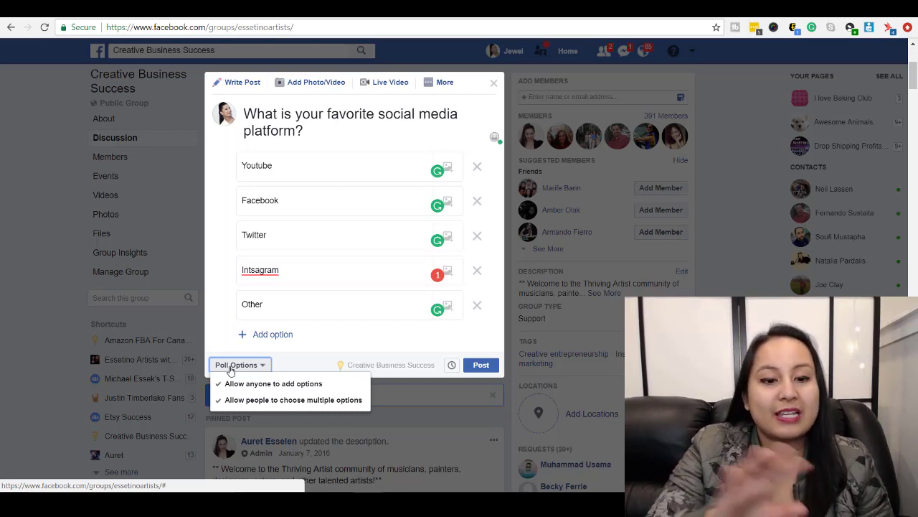
{"action": "left_click", "coordinate": [300, 354]}
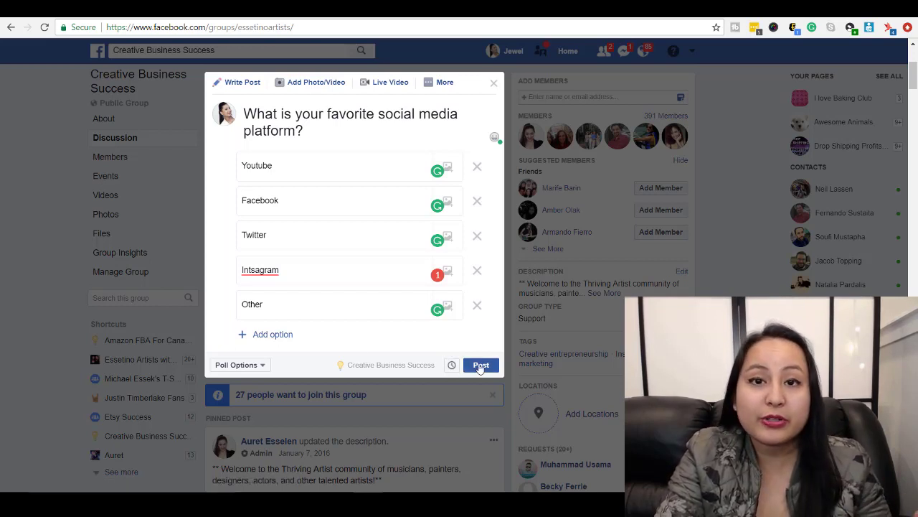
Post the poll to the group and vote for Youtube.
{"action": "left_click", "coordinate": [480, 367]}
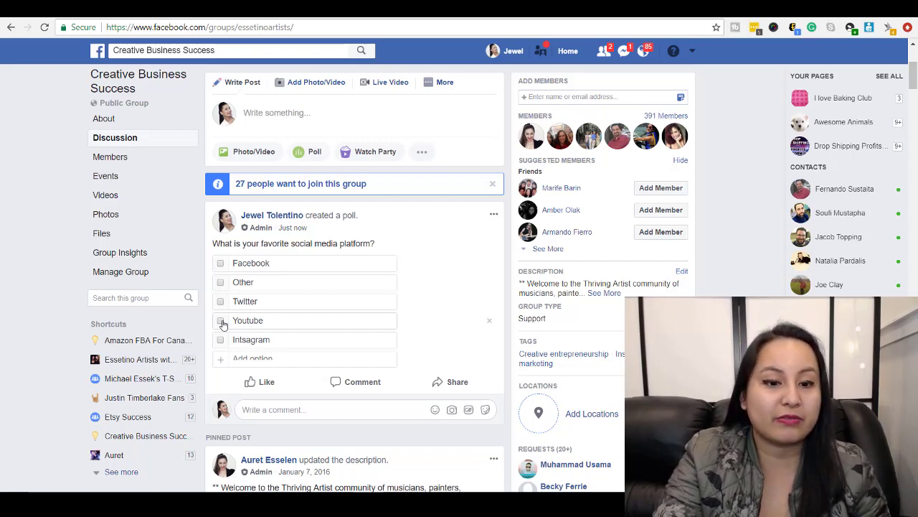
{"action": "left_click", "coordinate": [222, 323]}
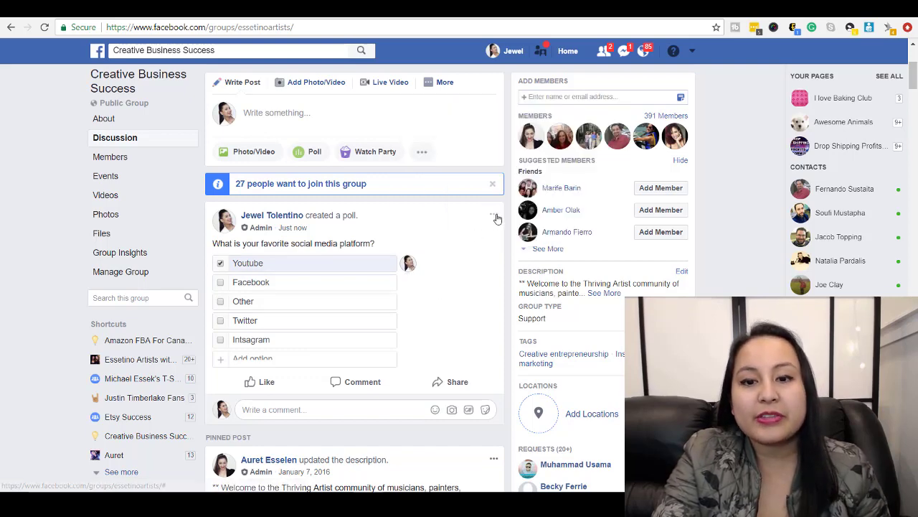
{"action": "left_click", "coordinate": [494, 215]}
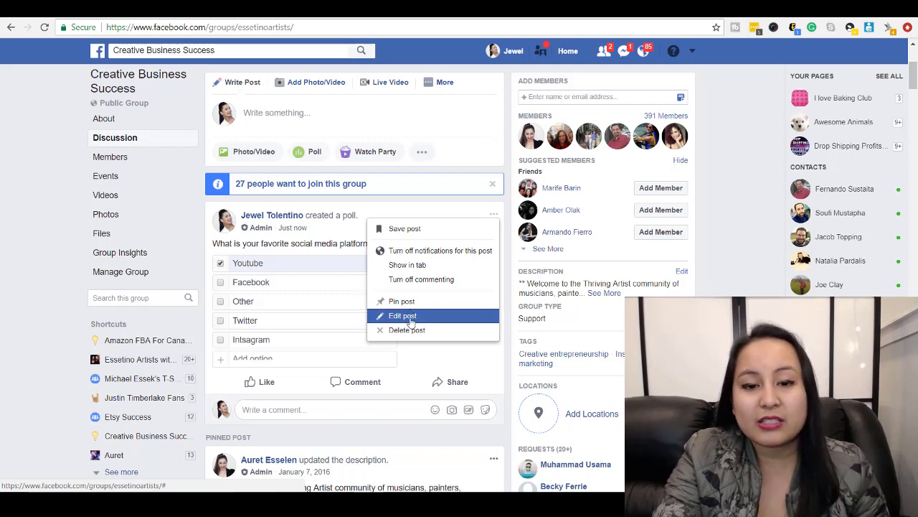
{"action": "left_click", "coordinate": [402, 316]}
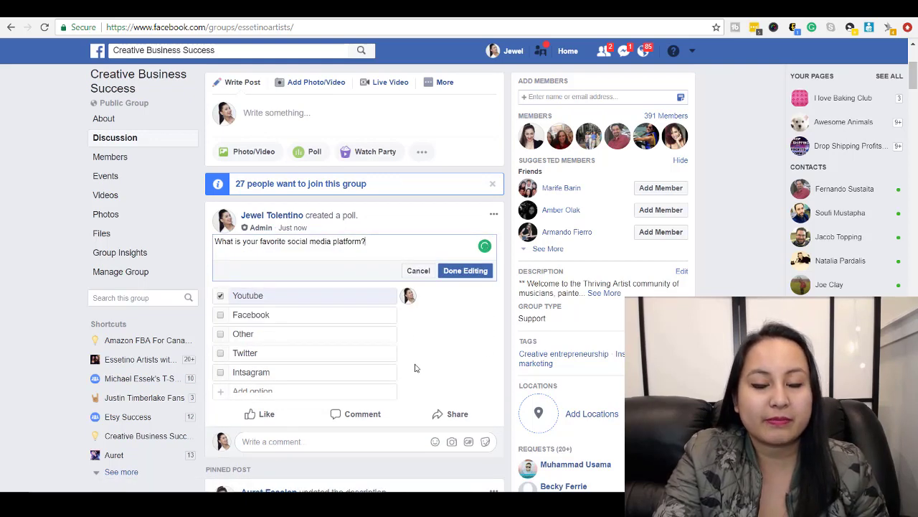
{"action": "left_click", "coordinate": [422, 270]}
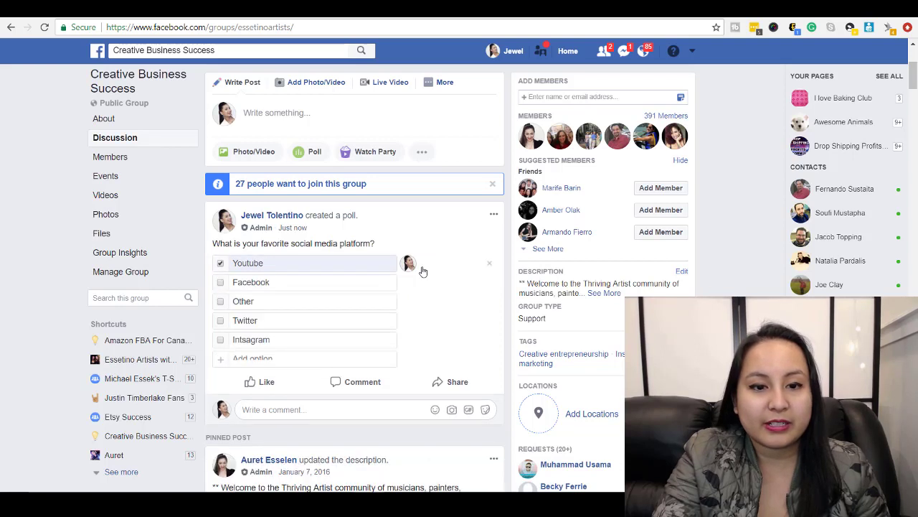